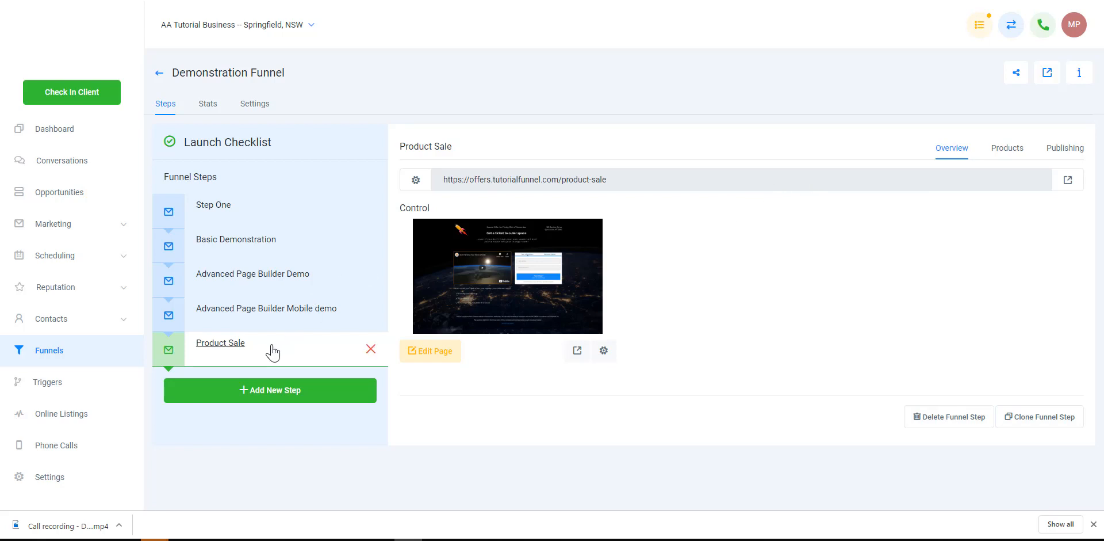
Step: Open the Product Sale step's products and, in Stripe Billing, create a product named Demonstration Subscription with the statement descriptor Company Name
left_click(1008, 152)
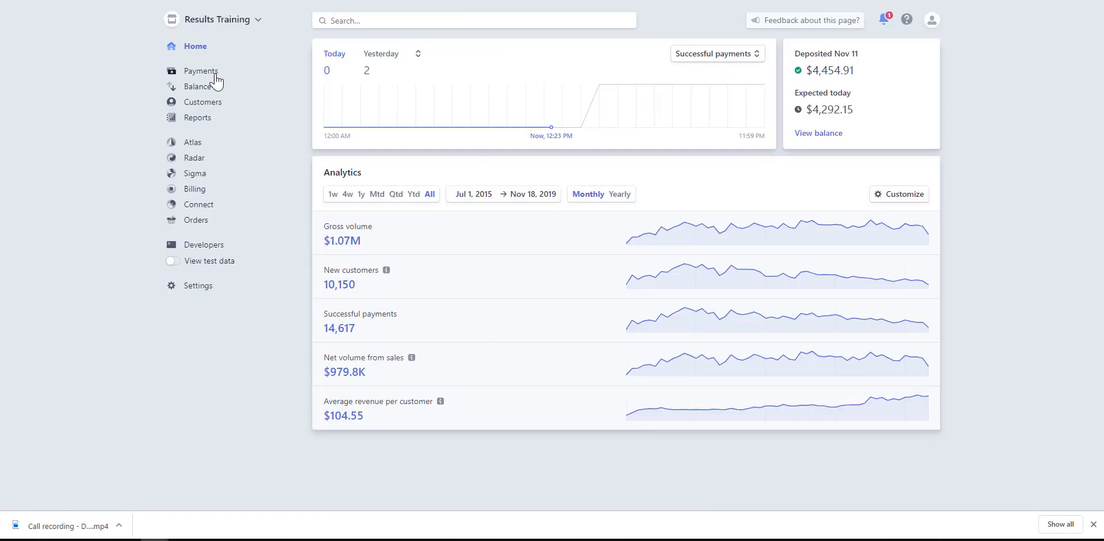
left_click(197, 190)
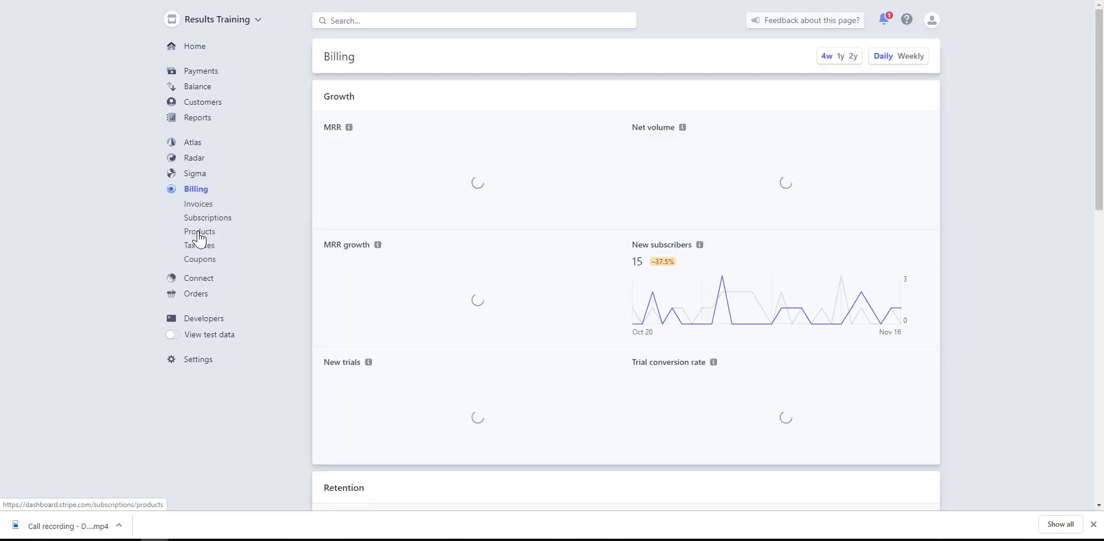
left_click(198, 233)
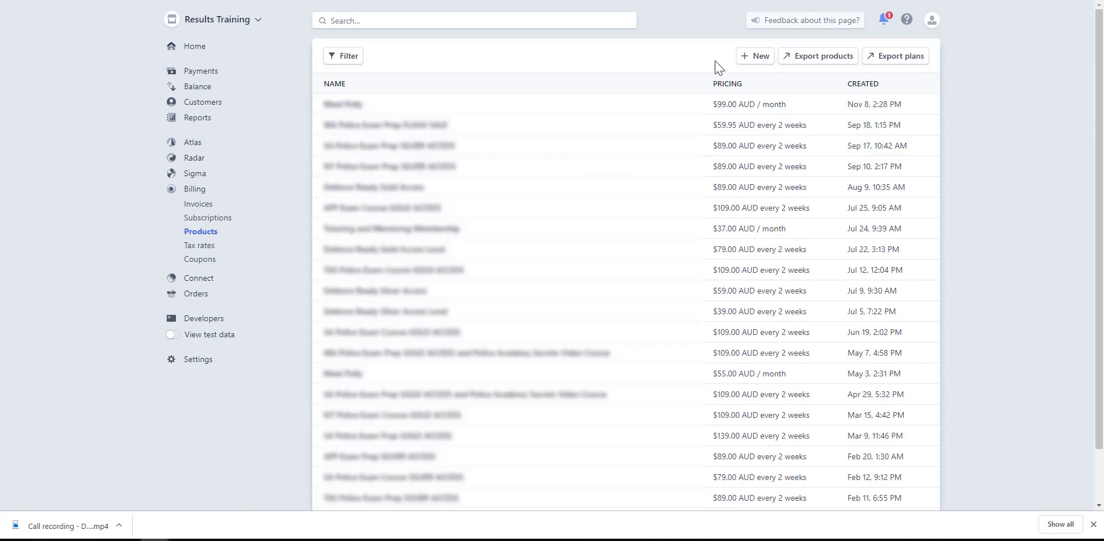
left_click(756, 58)
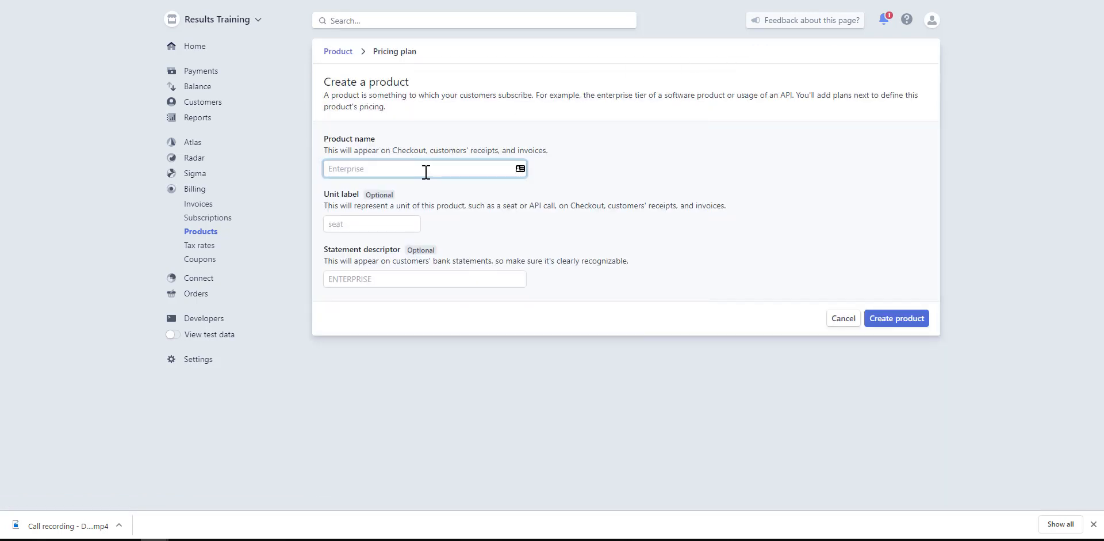
type("Demonstration Subscription")
left_click(396, 279)
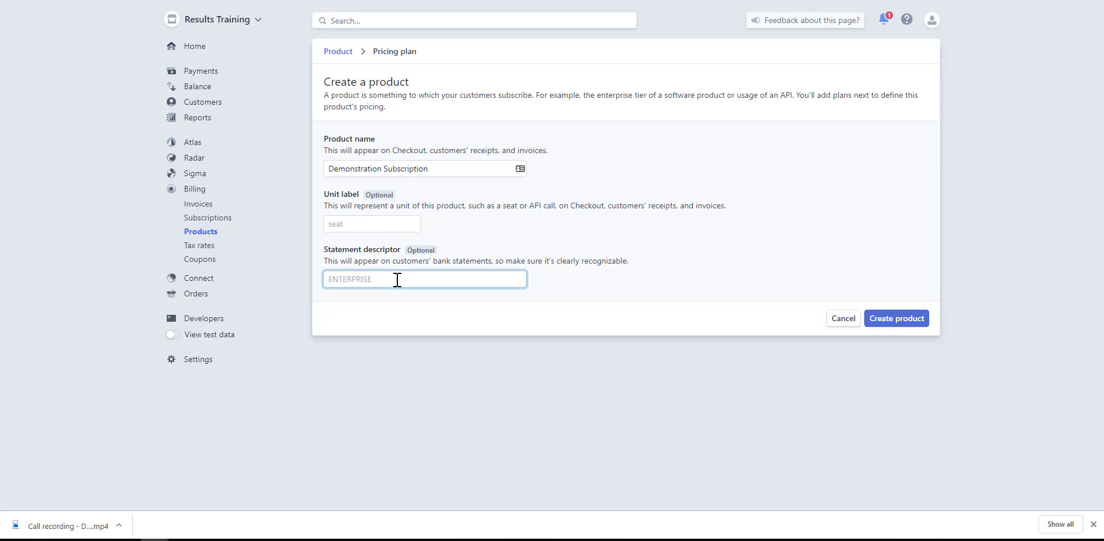
type("Company Name")
left_click(896, 319)
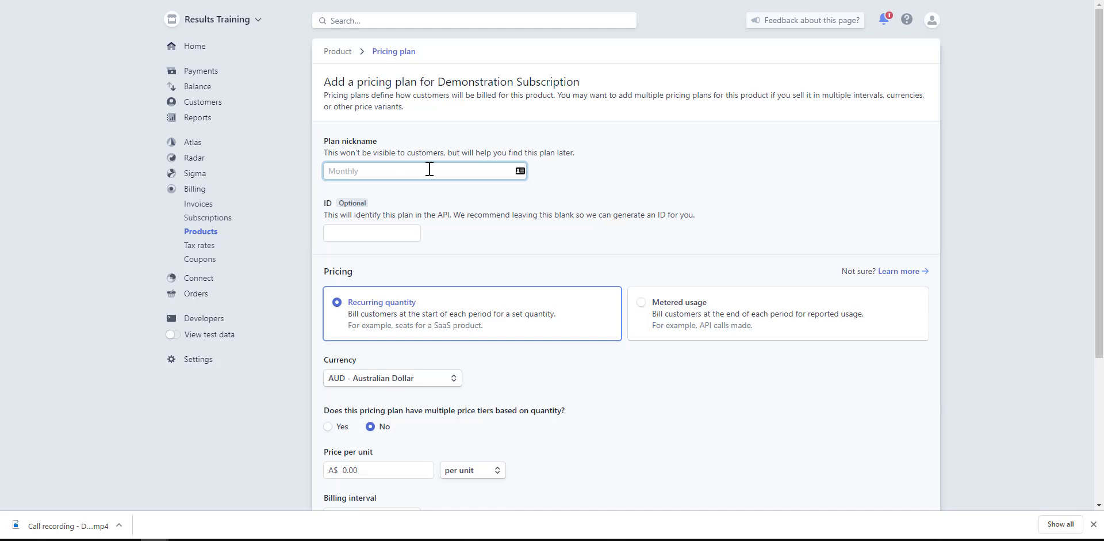
Step: Nickname the pricing plan Demo Subscription video, choose USD - US Dollar as its currency and set the price per unit to 500
type("Demo Subscription video")
scroll(501, 301, "down", 1)
scroll(518, 299, "down", 1)
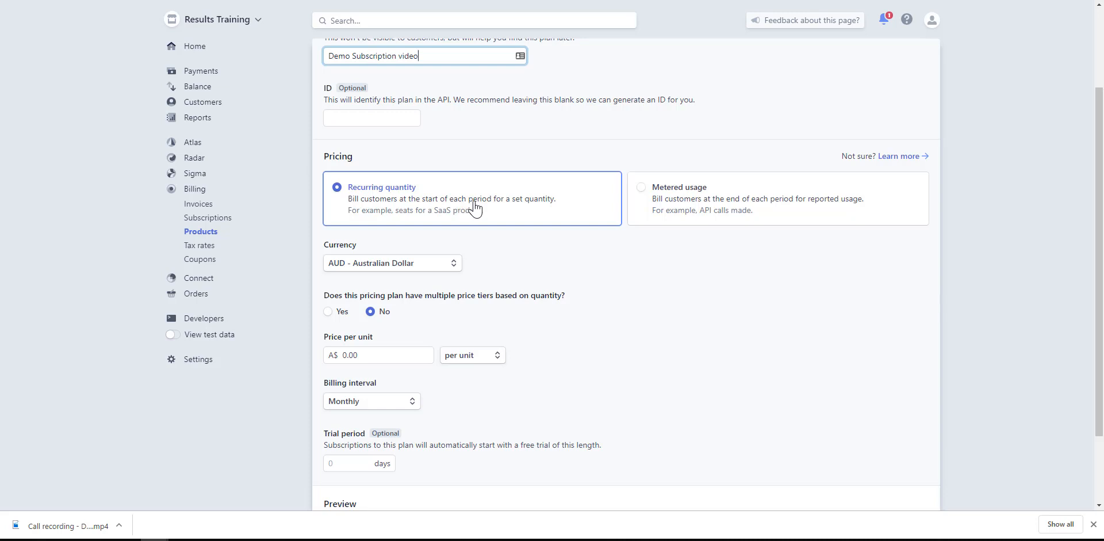
left_click(454, 264)
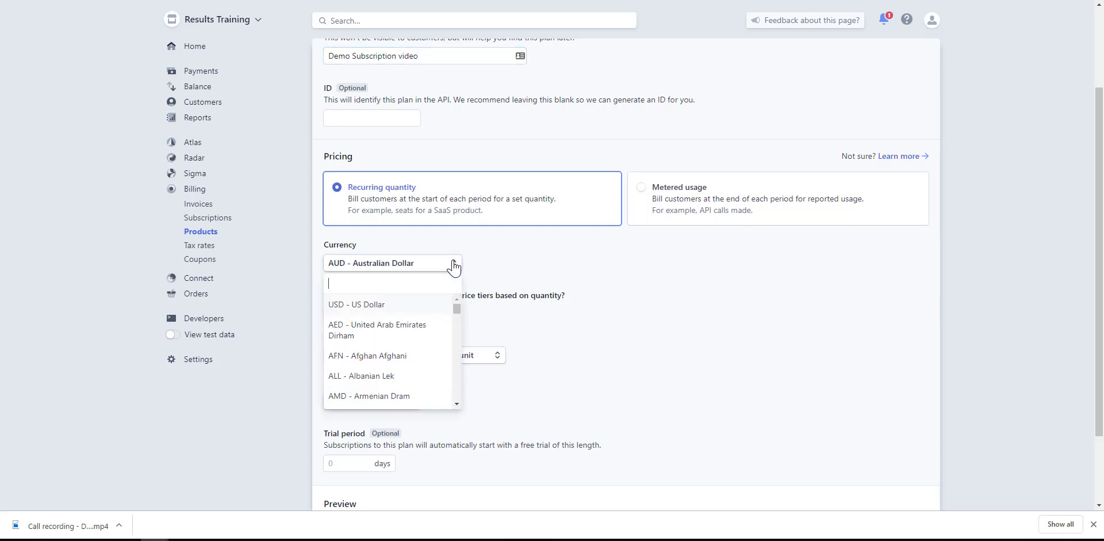
left_click(394, 306)
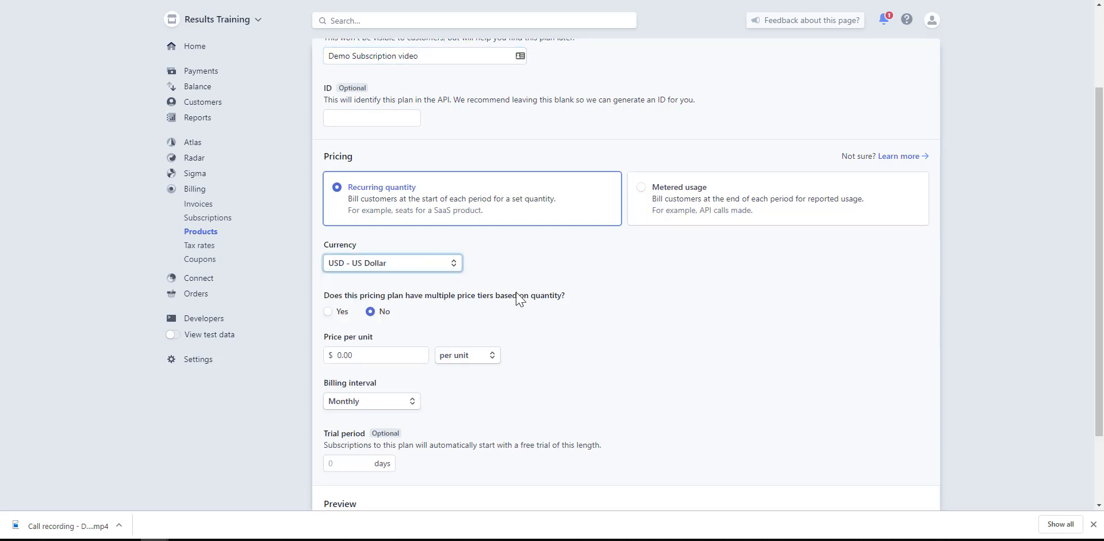
scroll(524, 307, "down", 1)
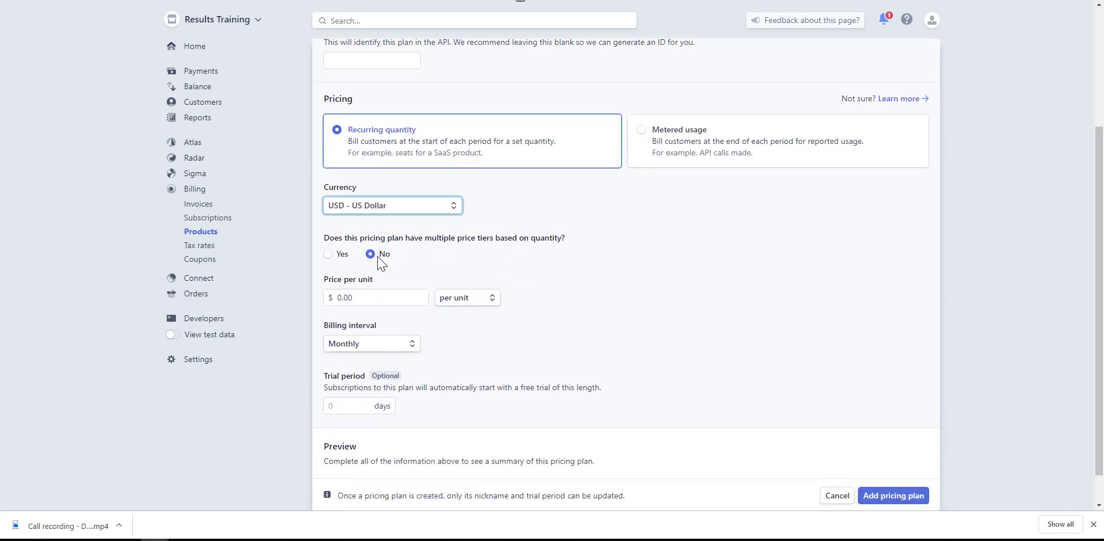
left_click(371, 299)
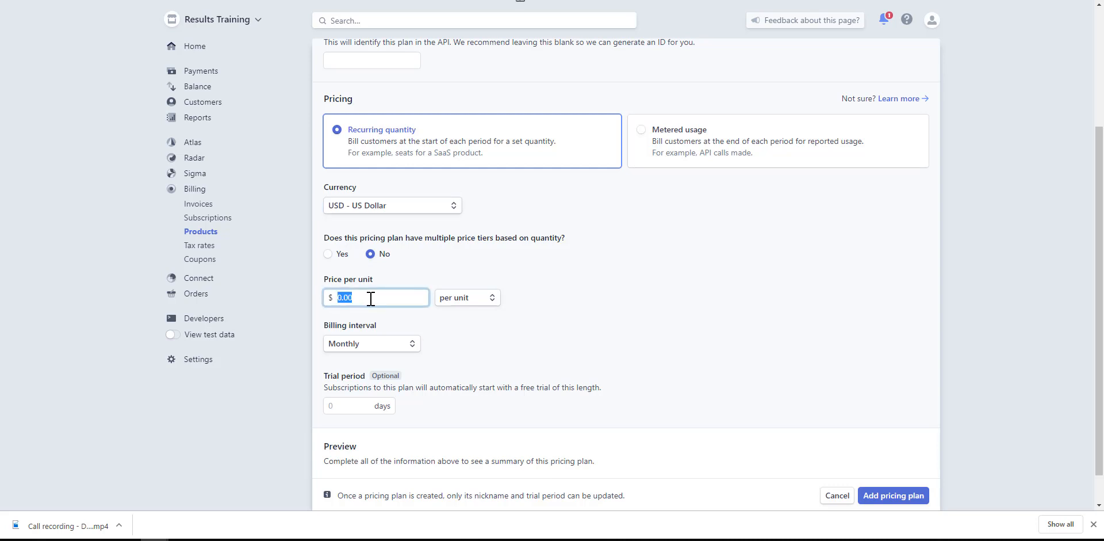
type("500")
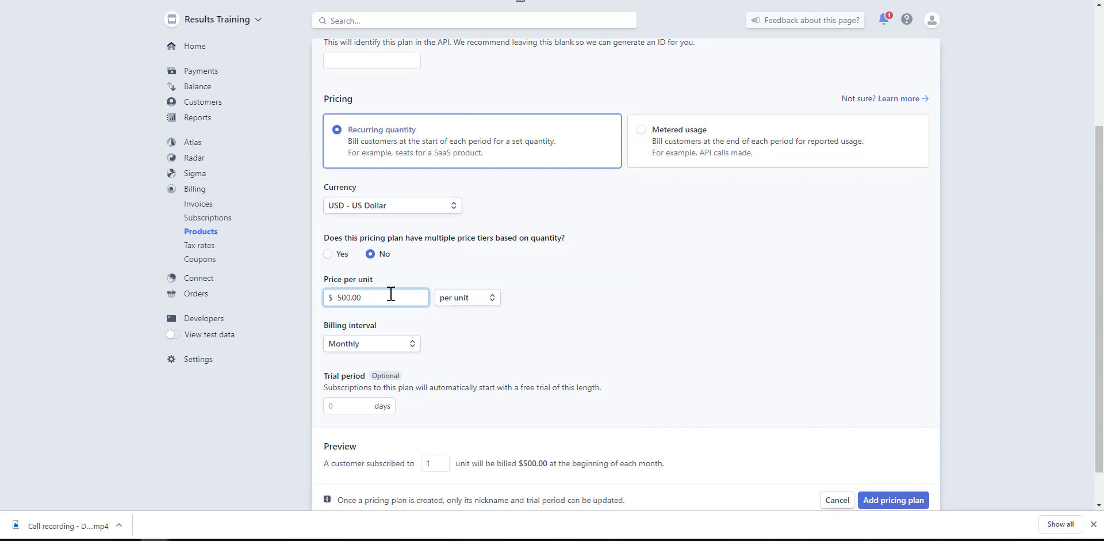
Step: Try custom billing intervals of 2 days, 2 weeks and 2 months, and return the interval to Monthly
left_click(393, 345)
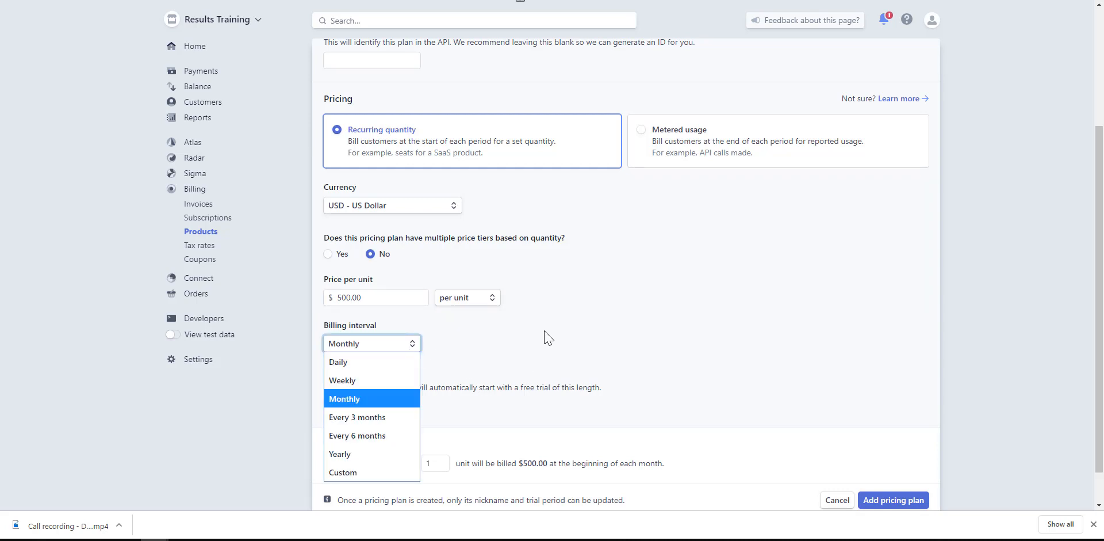
scroll(544, 337, "down", 1)
left_click(390, 304)
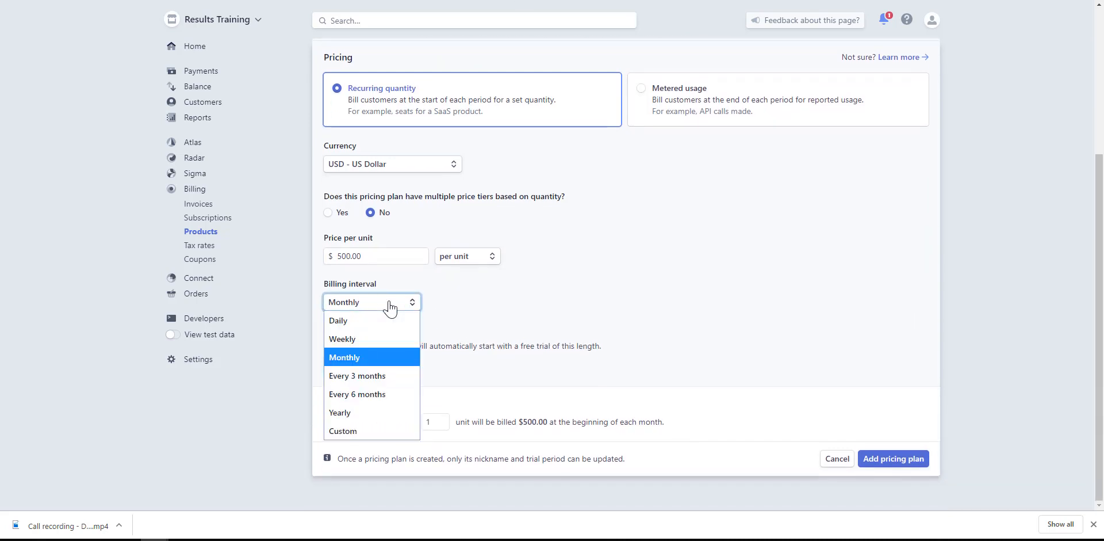
left_click(368, 432)
left_click(488, 303)
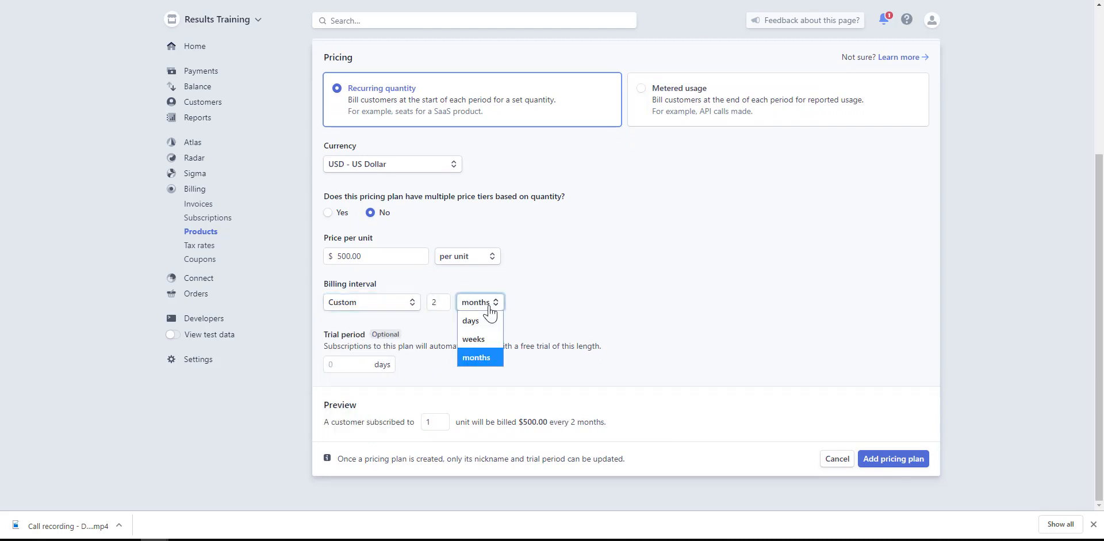
left_click(488, 322)
left_click(473, 305)
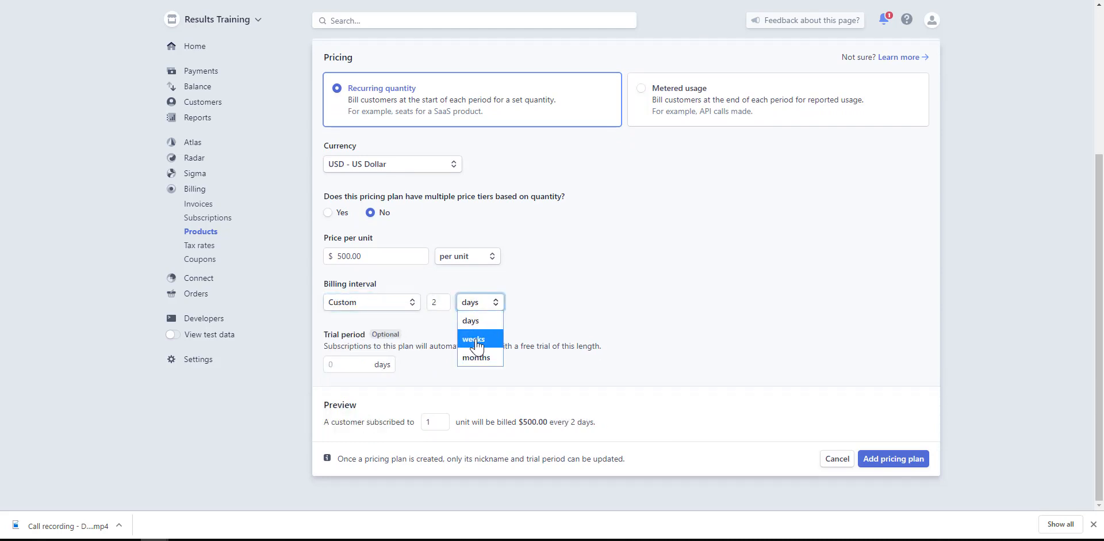
left_click(471, 338)
left_click(481, 305)
left_click(486, 356)
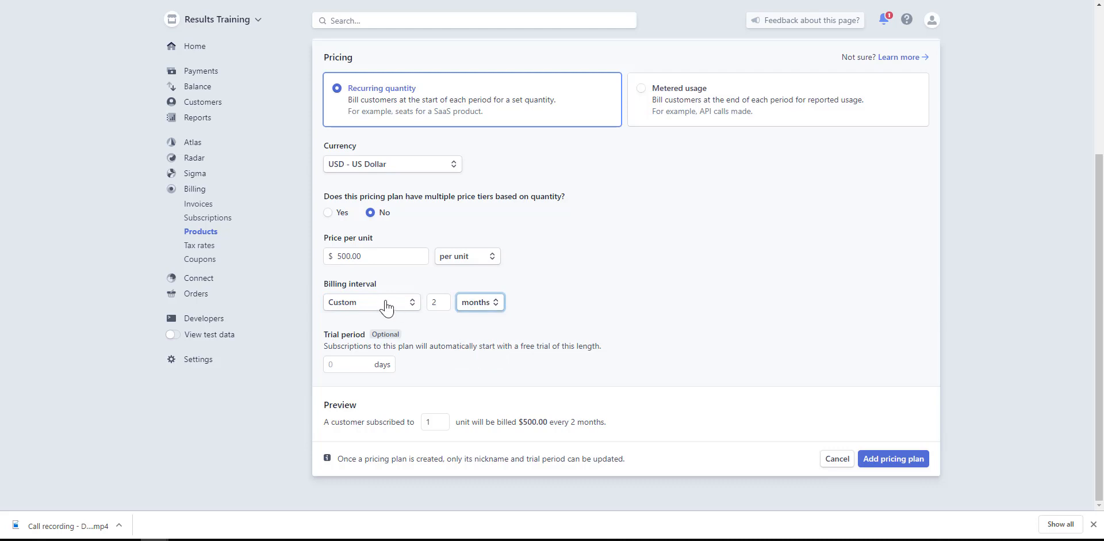
left_click(385, 305)
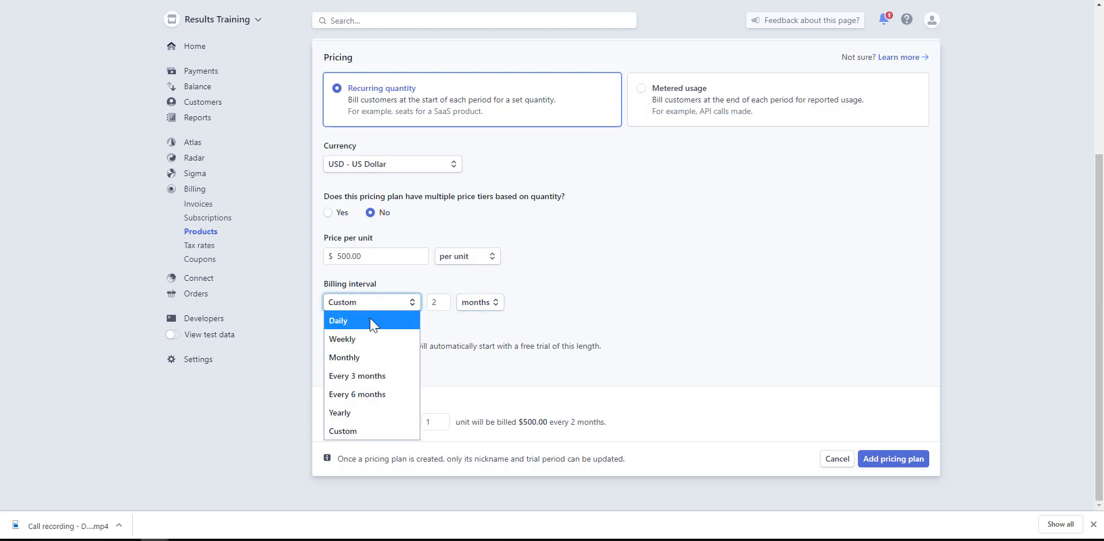
left_click(456, 342)
left_click(480, 302)
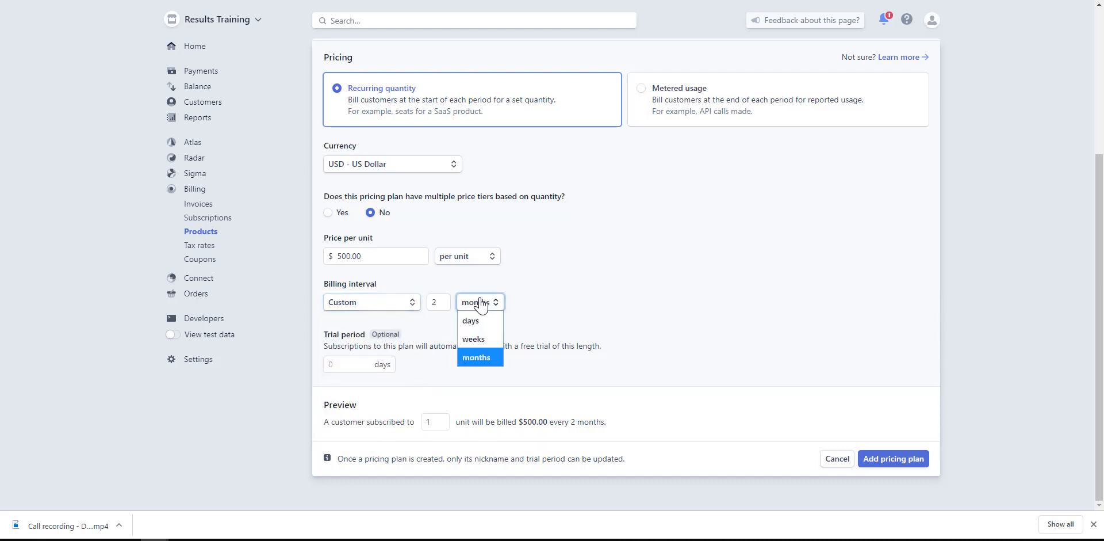
left_click(484, 340)
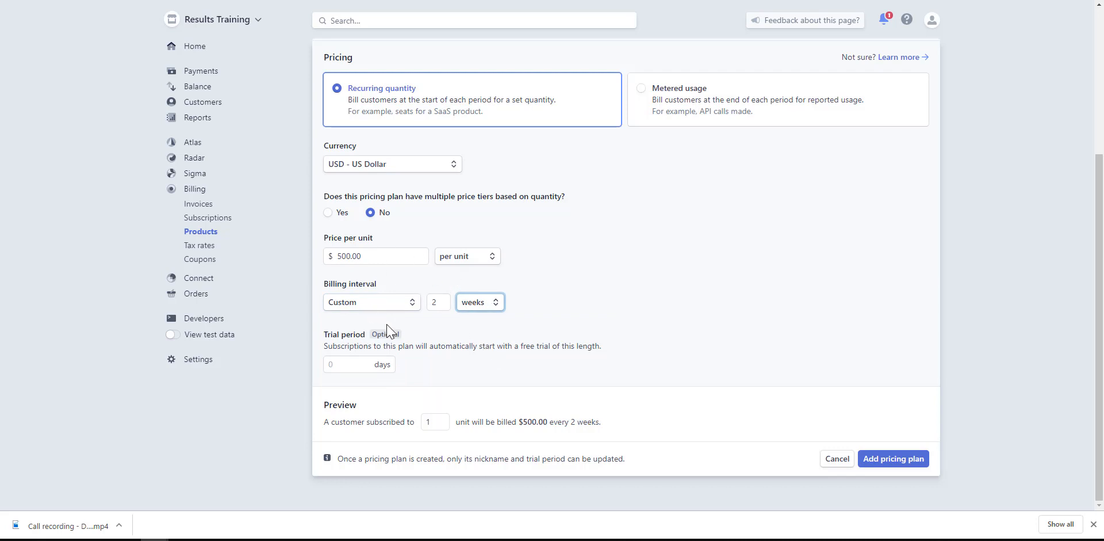
left_click(398, 305)
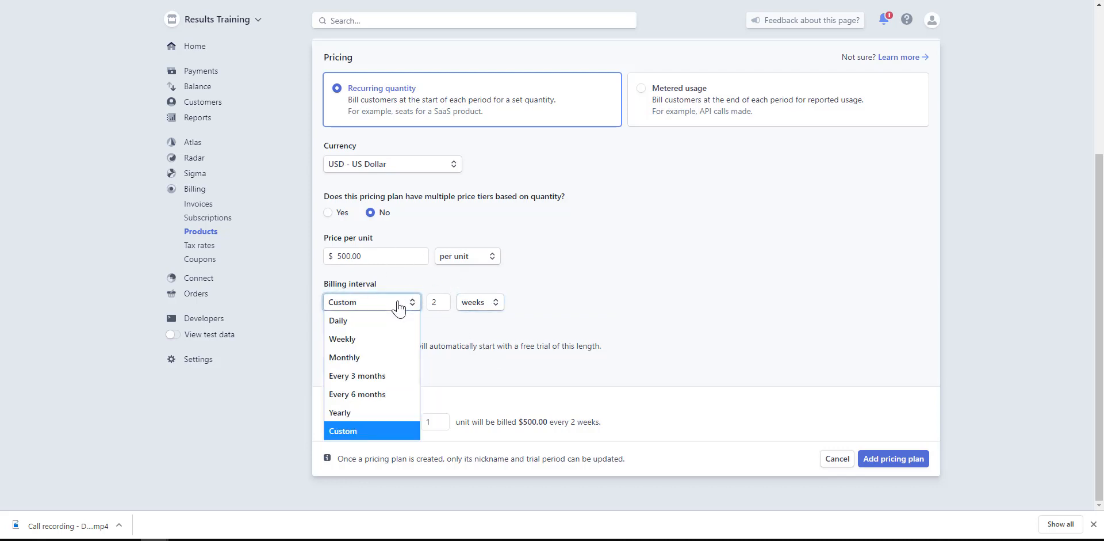
left_click(383, 357)
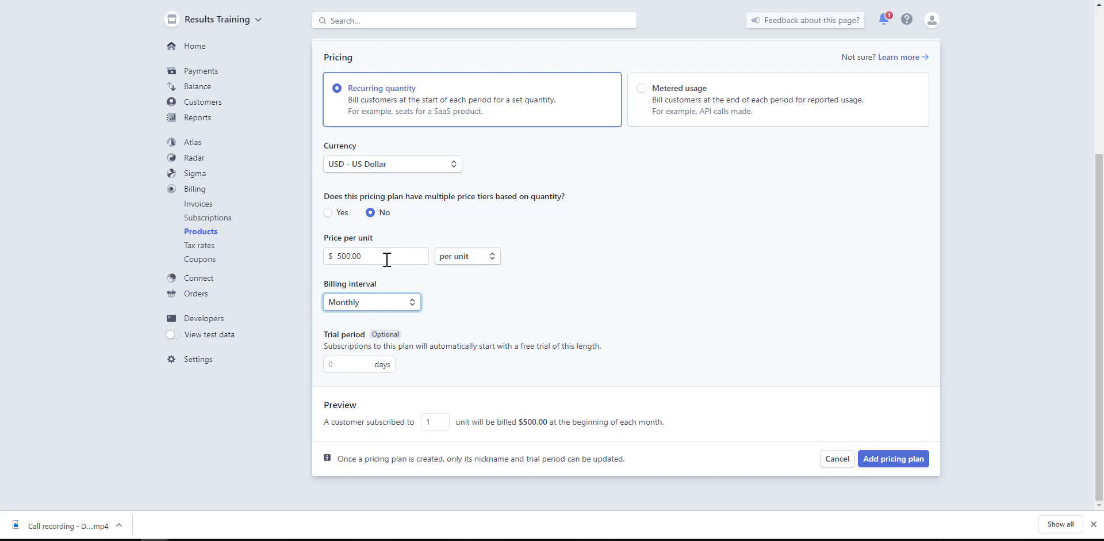
Step: Check the price unit options, keep per unit, and add the pricing plan to Demonstration Subscription
left_click(456, 260)
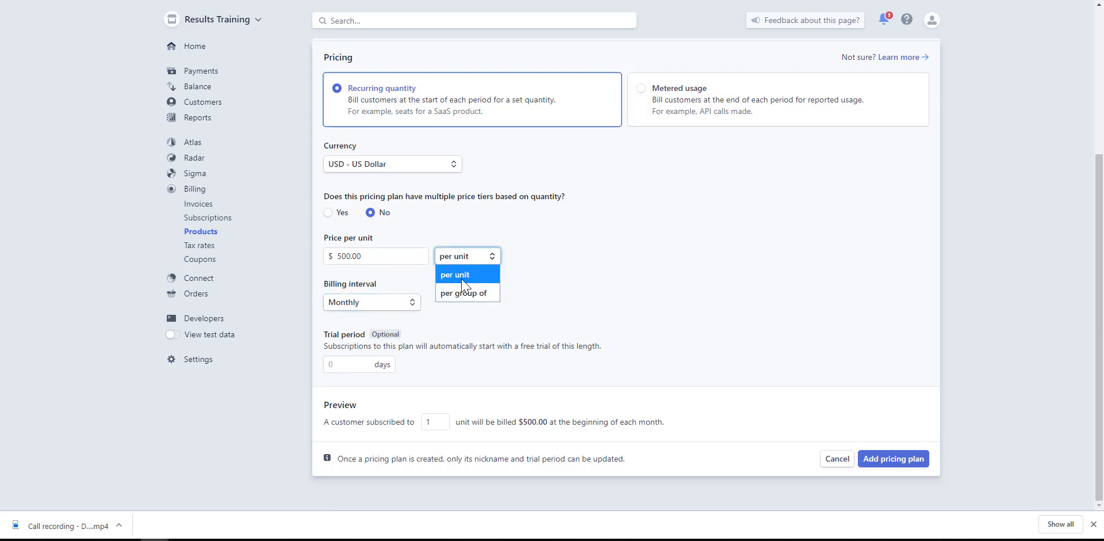
left_click(549, 253)
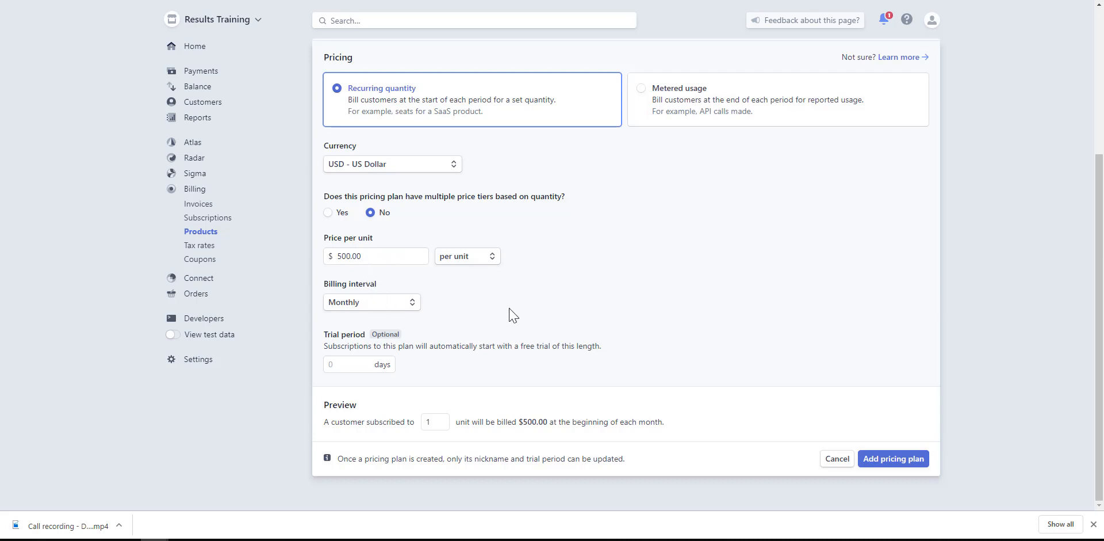
scroll(520, 318, "up", 3)
scroll(557, 360, "down", 3)
left_click(888, 460)
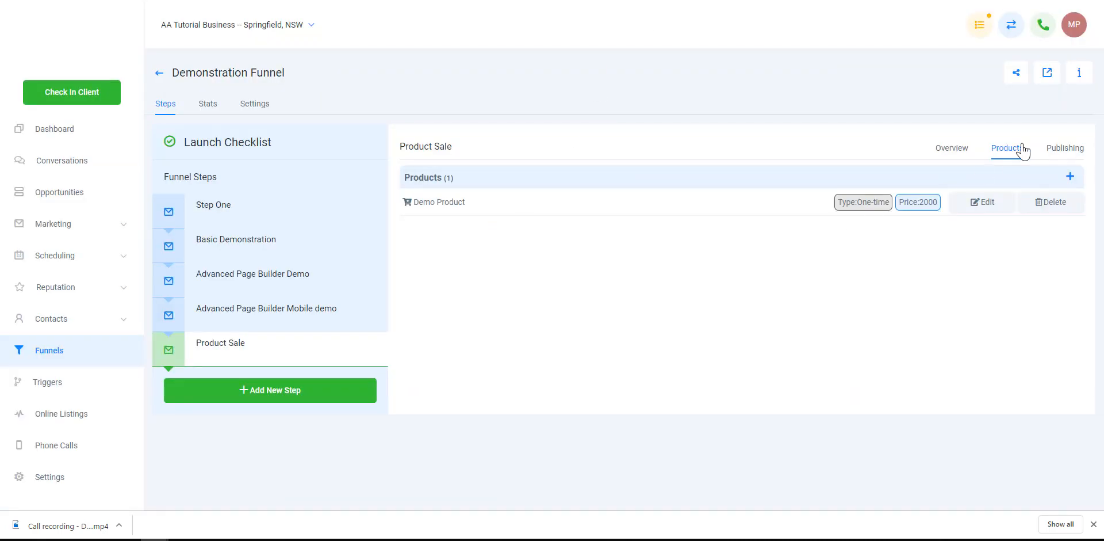
Step: Start a new subscription product in the funnel's Product Sale step and name it Demo Subscription
left_click(1070, 176)
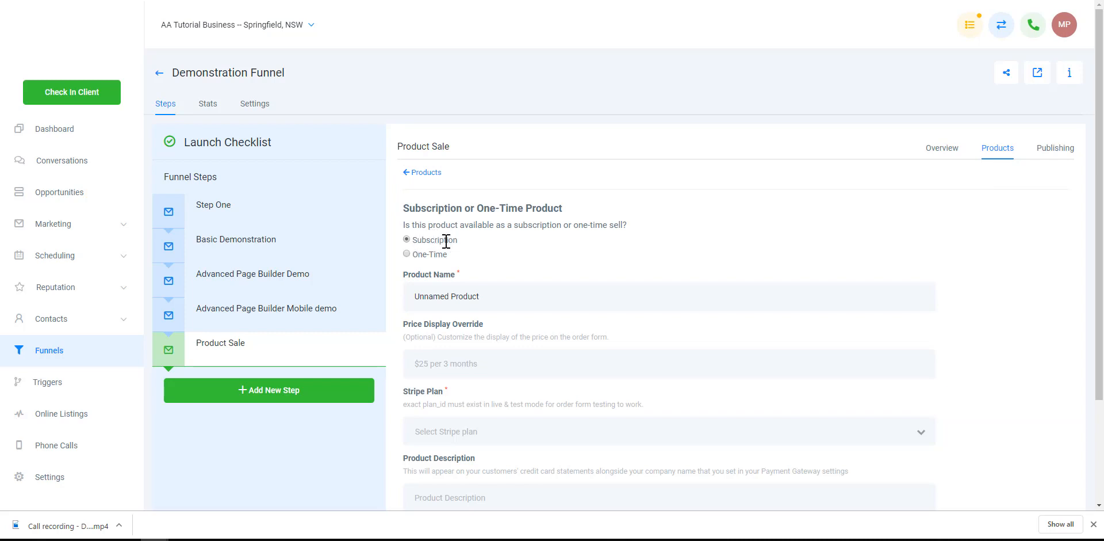
triple_click(516, 299)
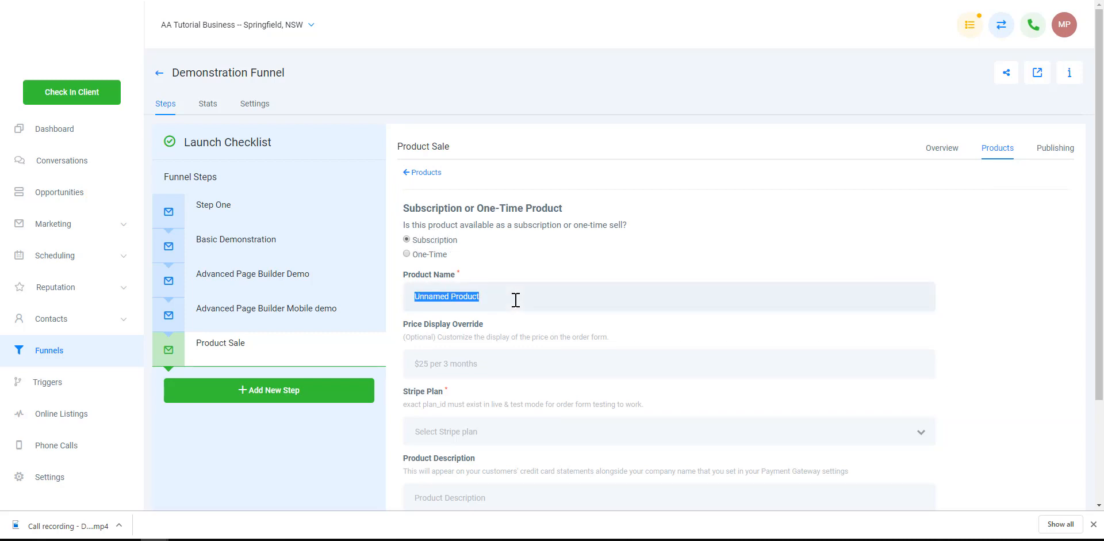
type("e")
key("BackSpace")
type("Demo ")
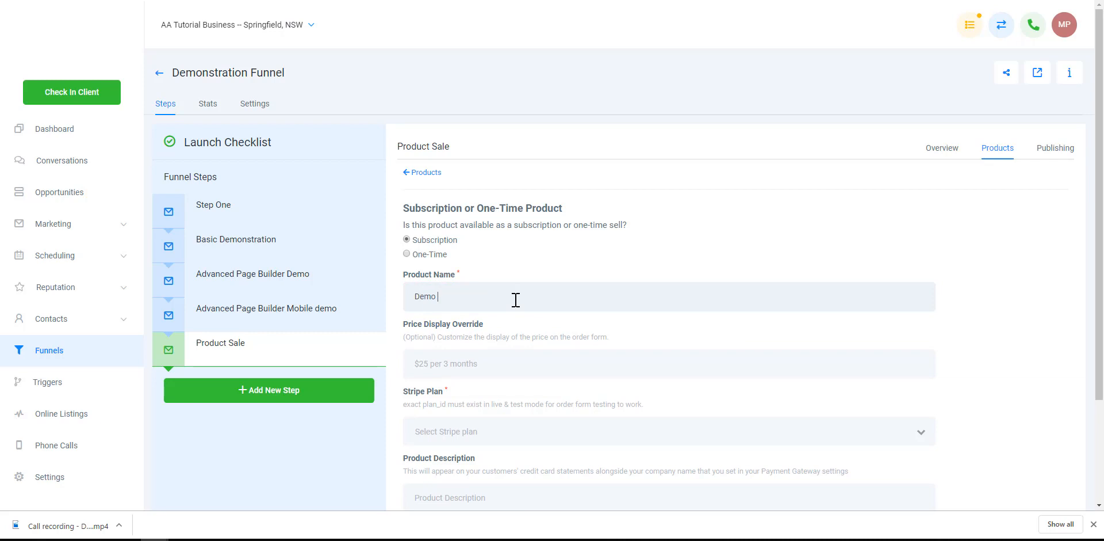
type("Subscription")
Step: Link the product to the Stripe plan Demonstration Subscription(Demo Subscription video)
scroll(515, 300, "down", 1)
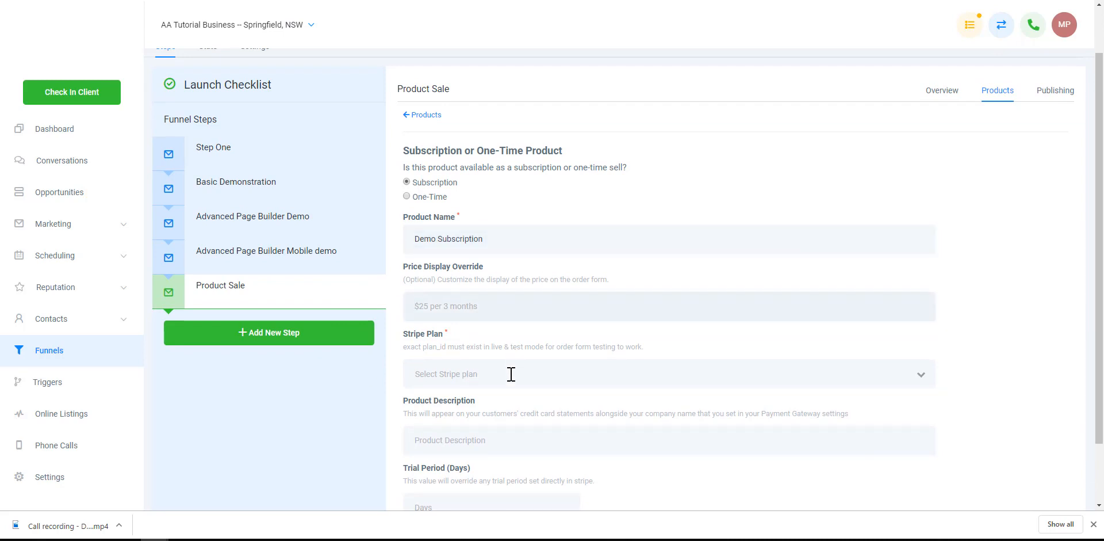
scroll(517, 373, "down", 1)
left_click(534, 316)
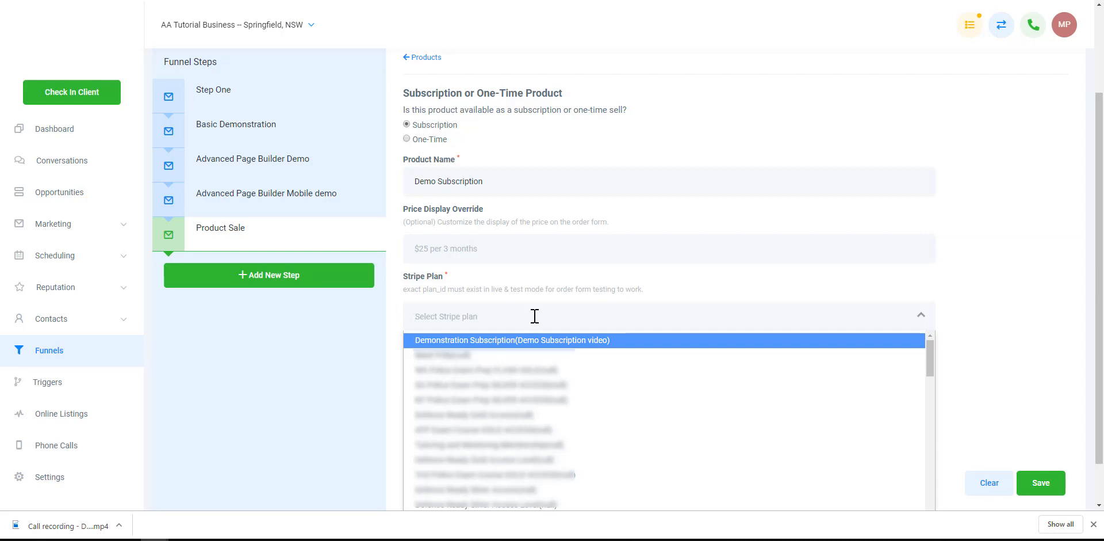
left_click(527, 344)
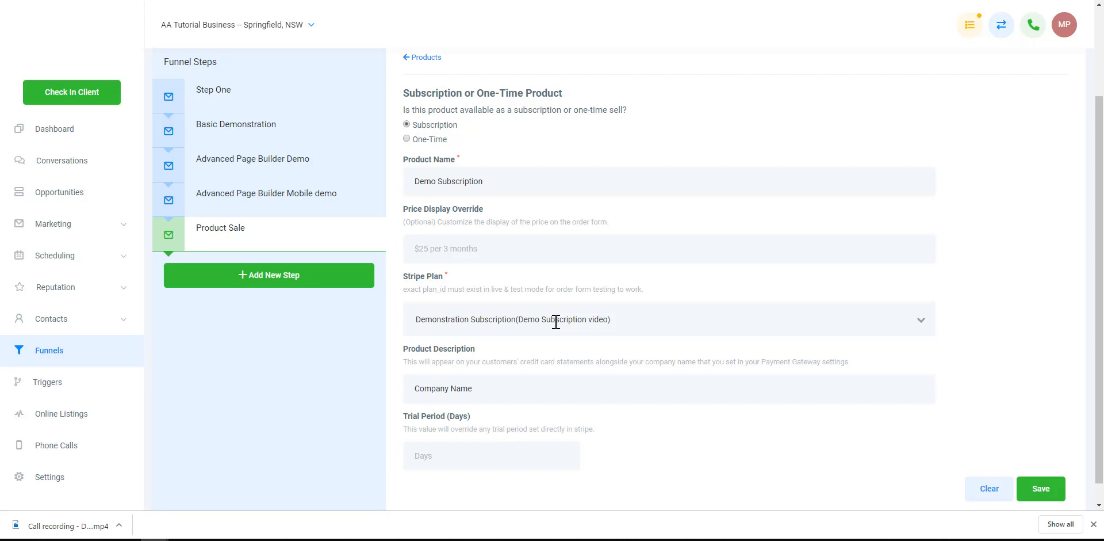
Step: Set the subscription product's trial period to 14 days and save the product
left_click(486, 391)
scroll(487, 391, "down", 1)
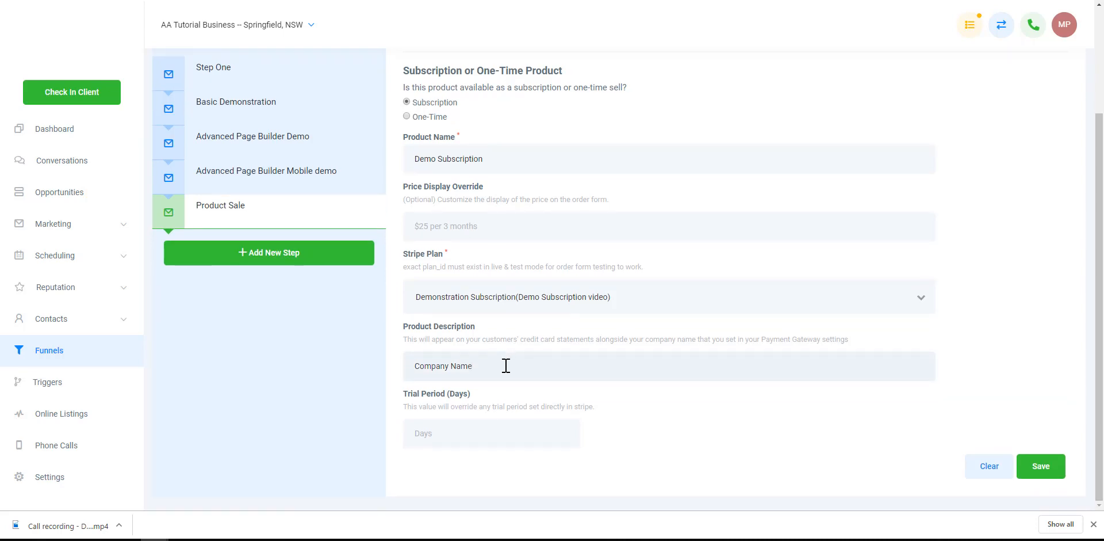
left_click(468, 426)
type("14")
scroll(774, 425, "up", 2)
scroll(776, 422, "down", 2)
left_click(1041, 464)
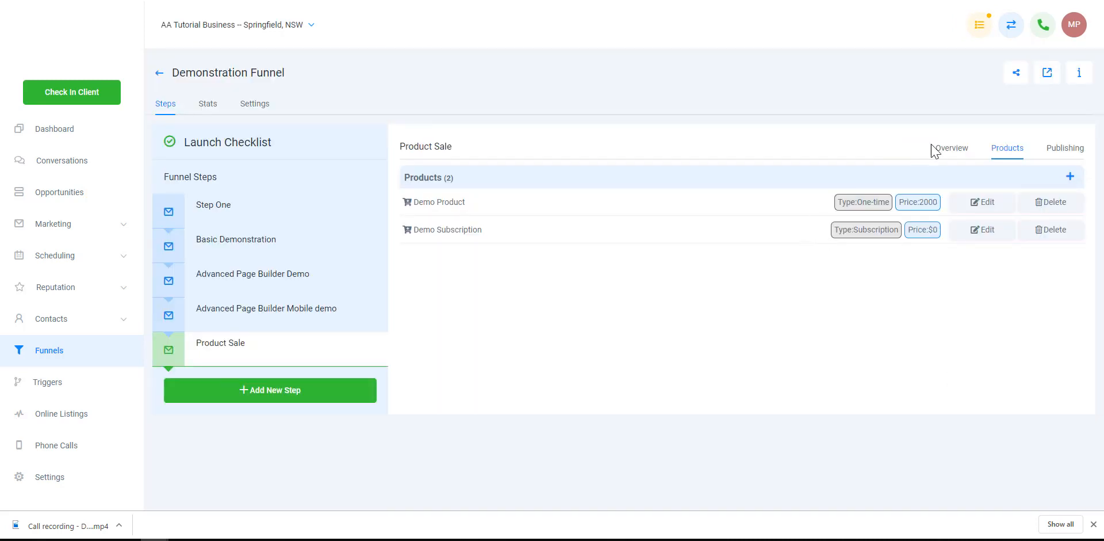
Step: Open the live Product Sale page from the funnel step's overview
left_click(959, 156)
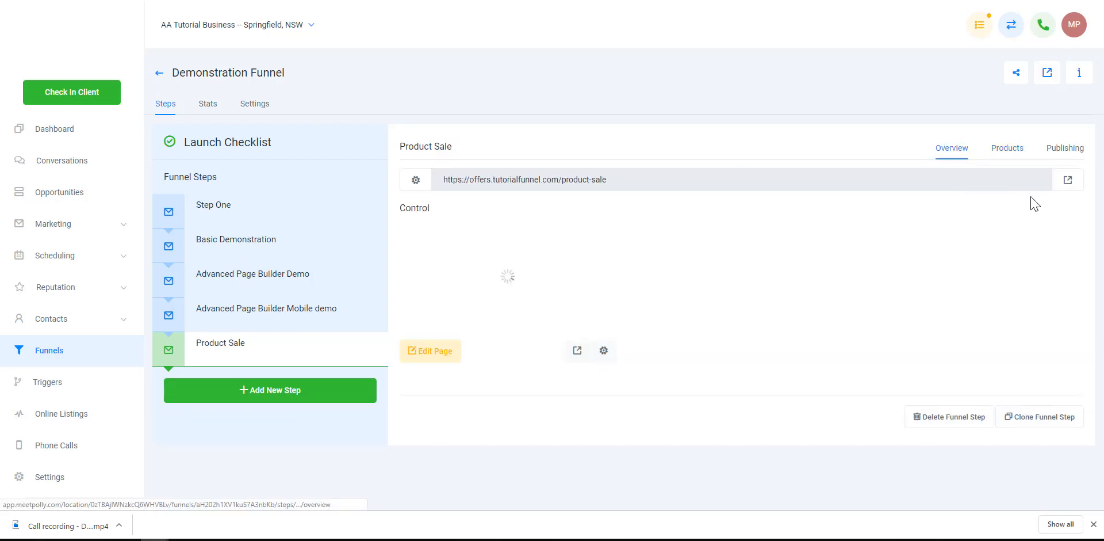
left_click(1072, 181)
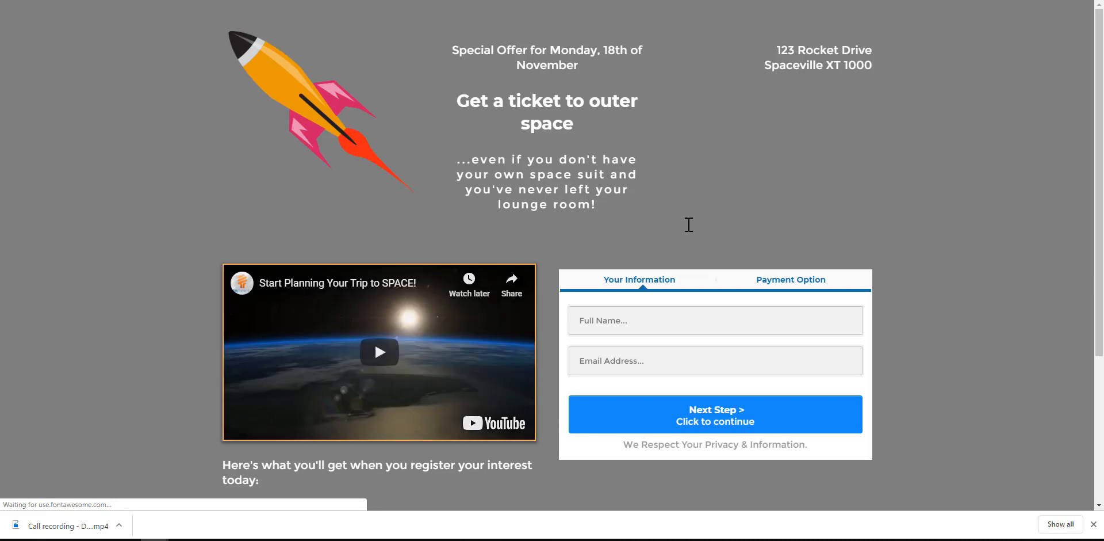
Step: Proceed with the customer's name and e-mail to the order form's payment options and select Demo Subscription to check its price
left_click(740, 327)
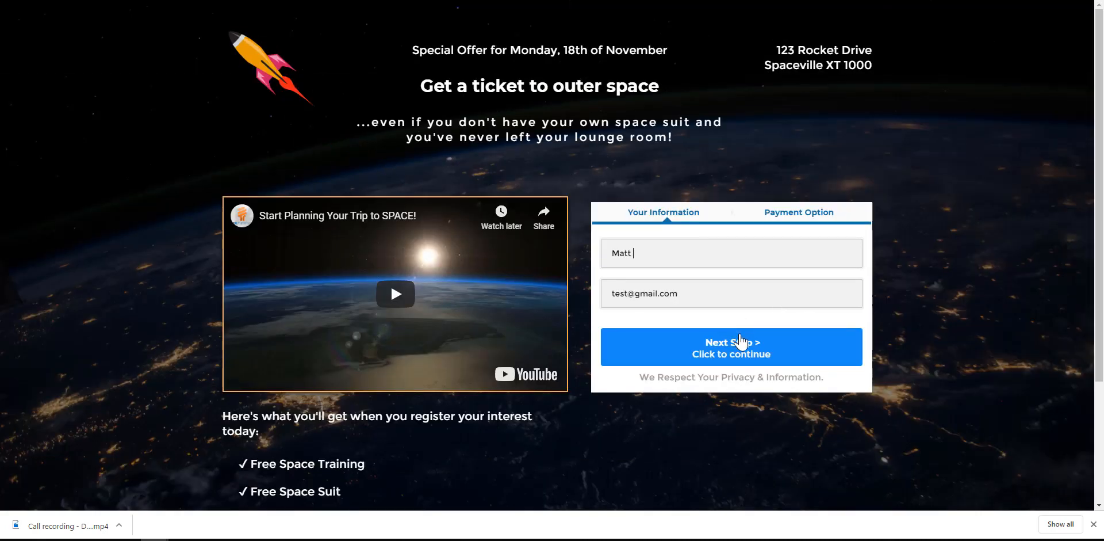
left_click(740, 342)
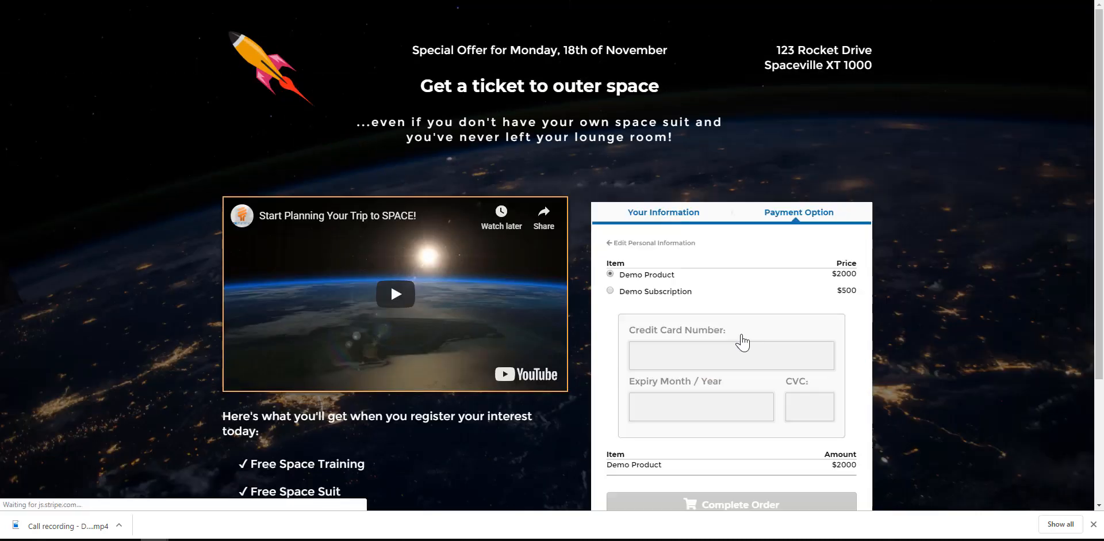
left_click(611, 290)
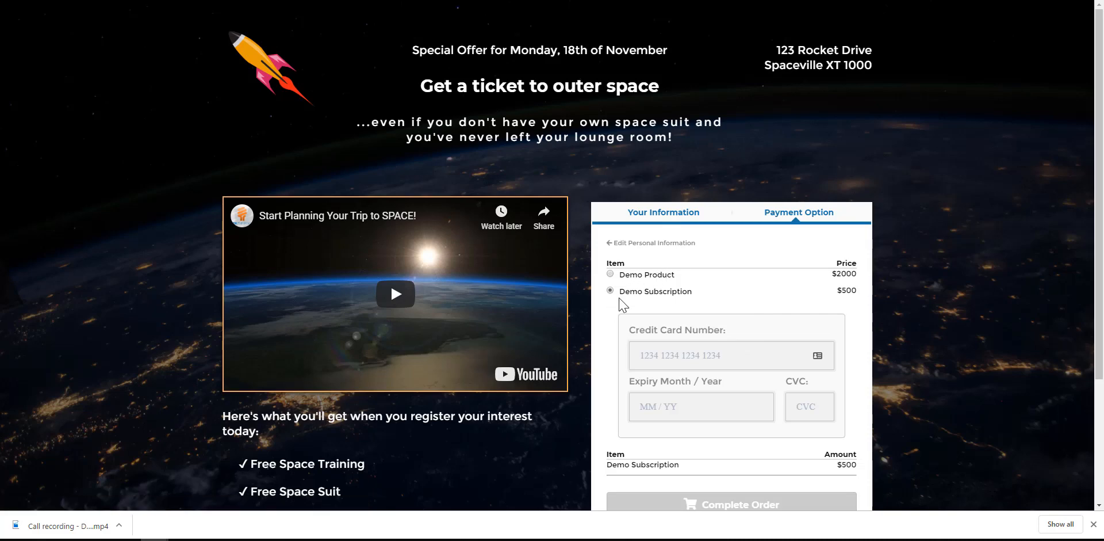
scroll(696, 265, "down", 1)
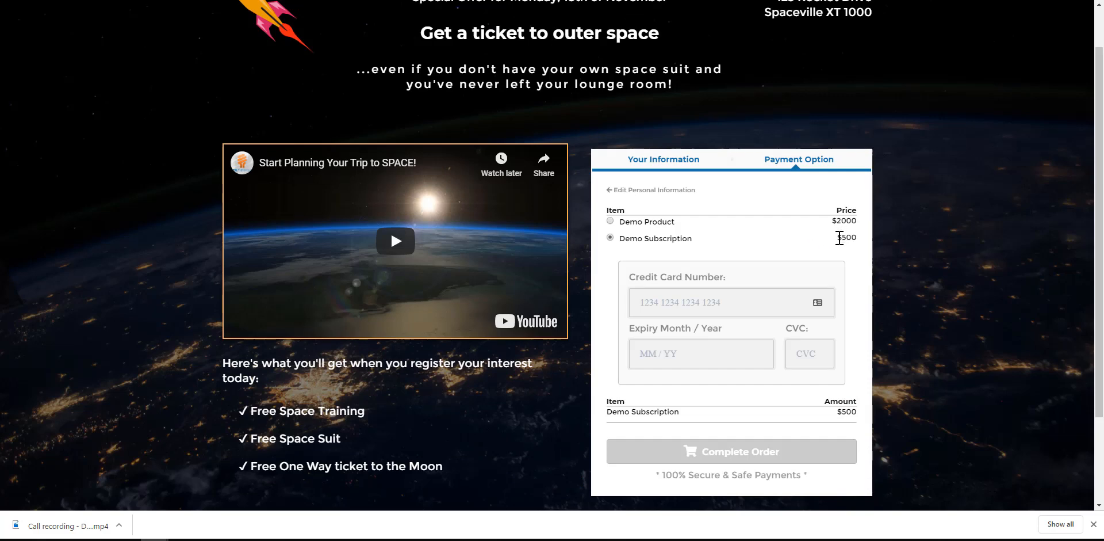
left_click(680, 191)
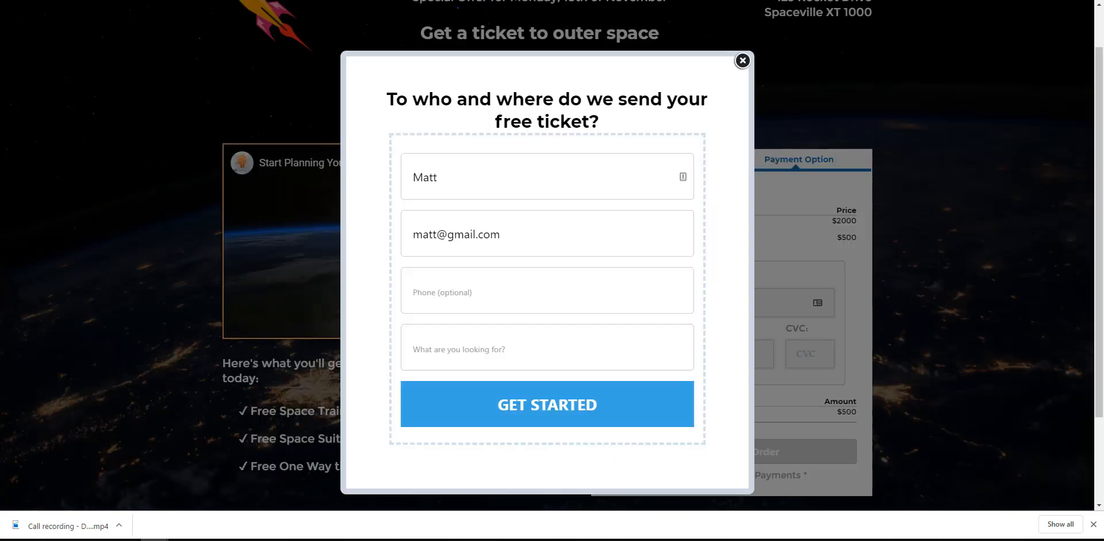
left_click(742, 61)
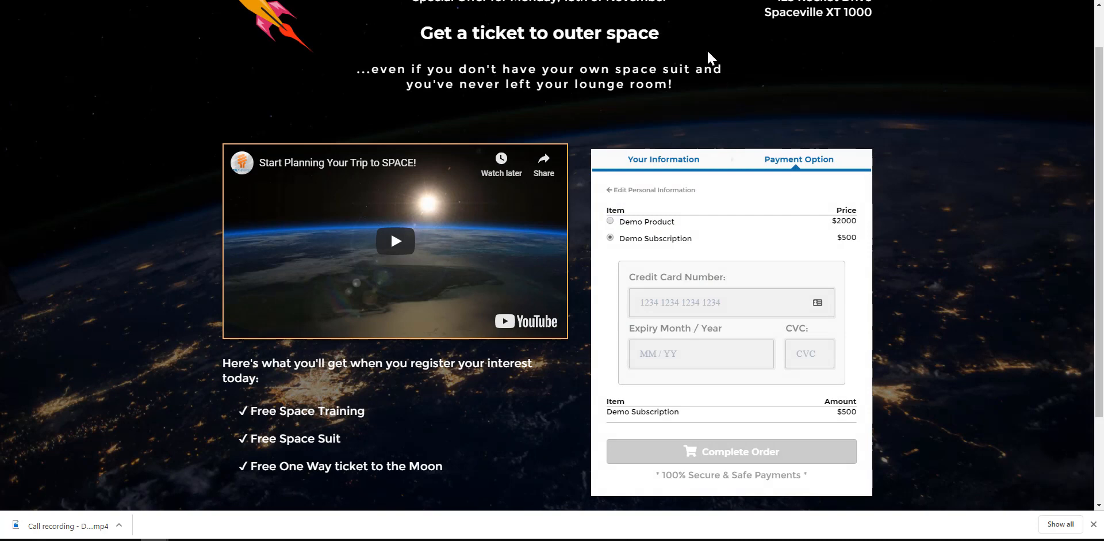
Step: Set the Demo Subscription product's price display override to "14 Day trial followed by $500 per month" and save the update in the funnel
key("ctrl+shift+Tab")
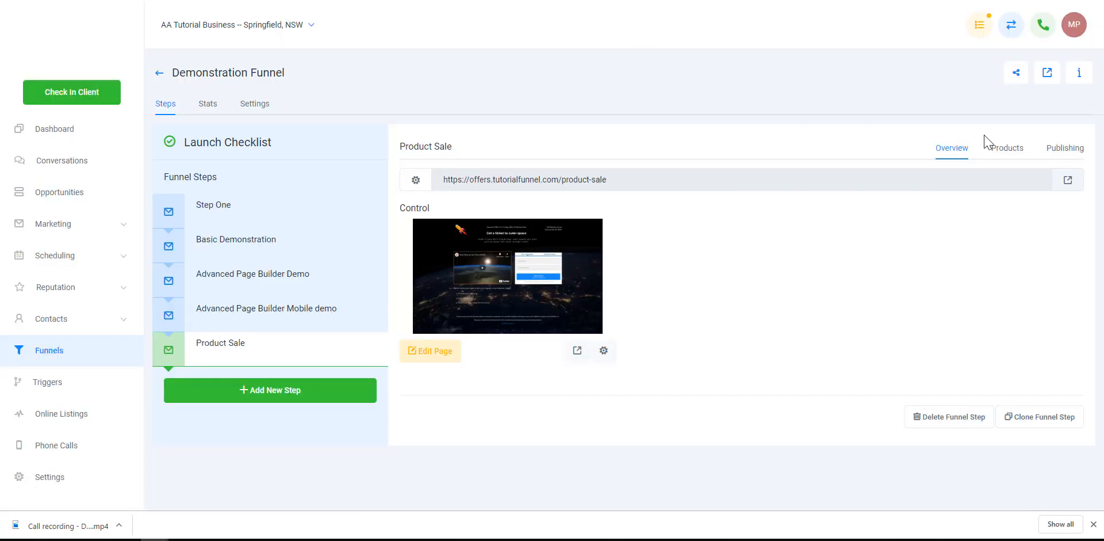
left_click(1011, 151)
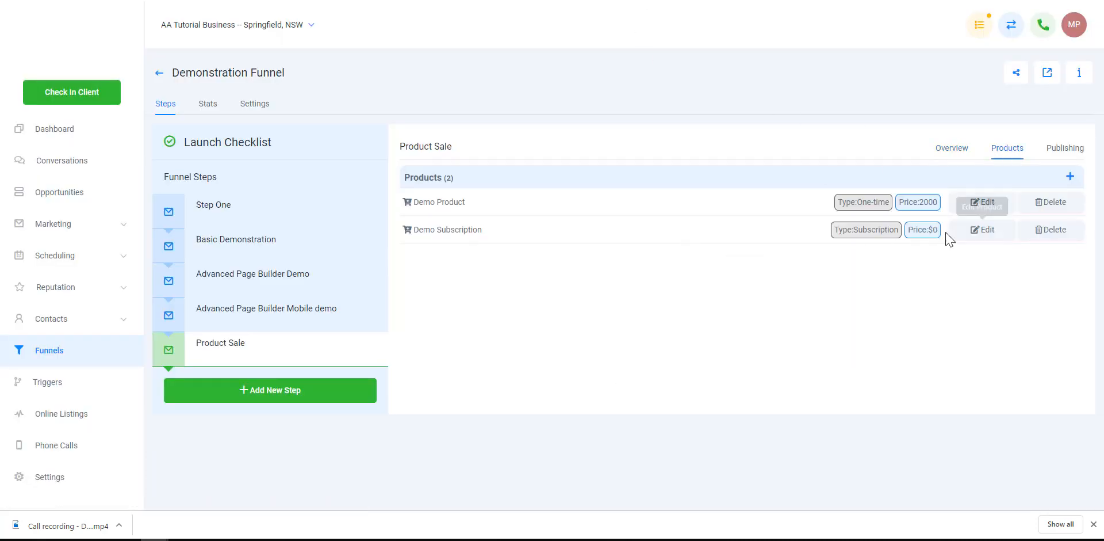
left_click(989, 232)
left_click(478, 366)
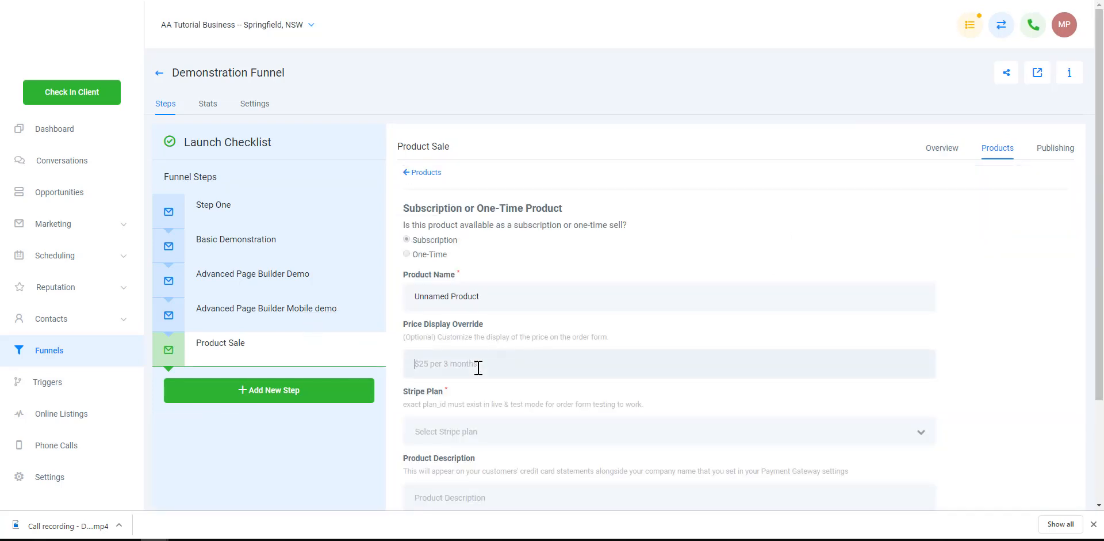
type("14 Day tirl")
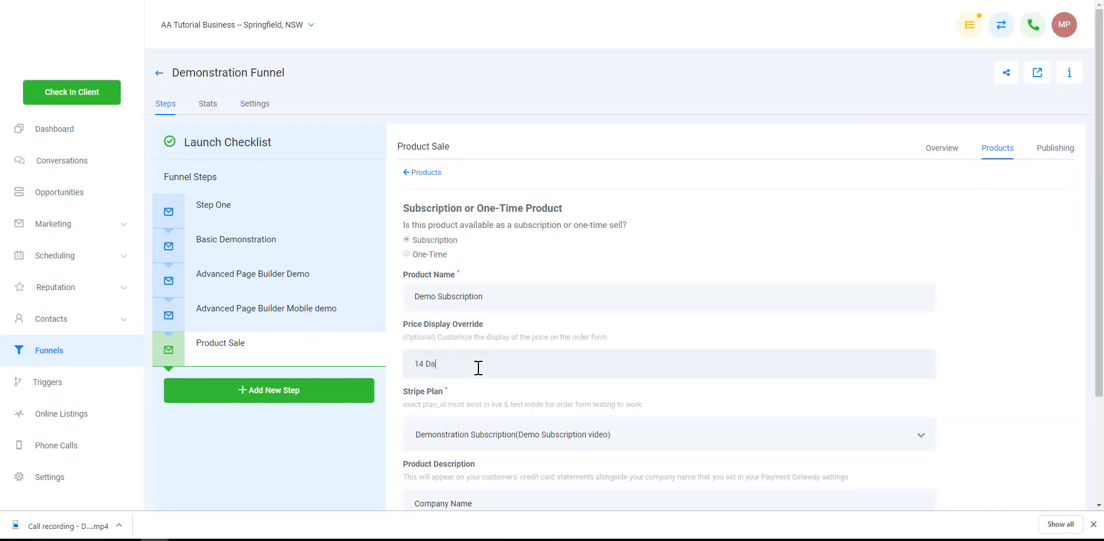
key("BackSpace")
type("rial followed by $500 per month")
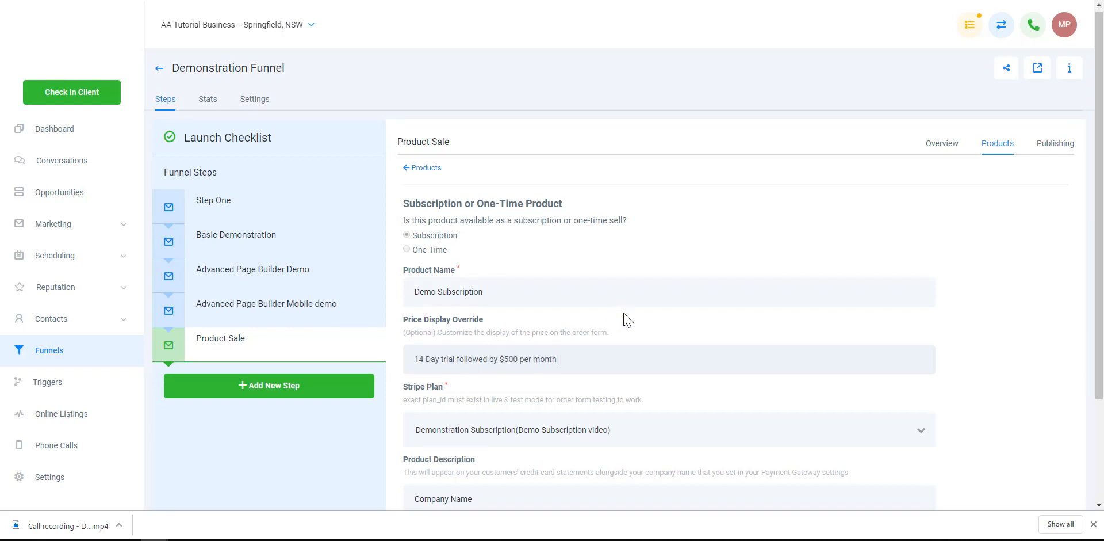
scroll(624, 315, "down", 3)
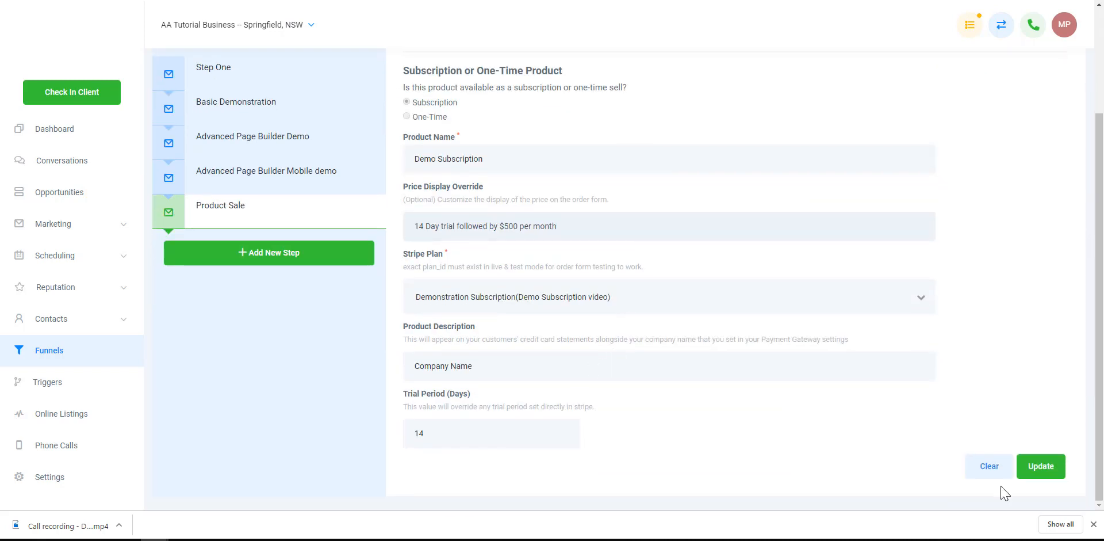
left_click(1041, 466)
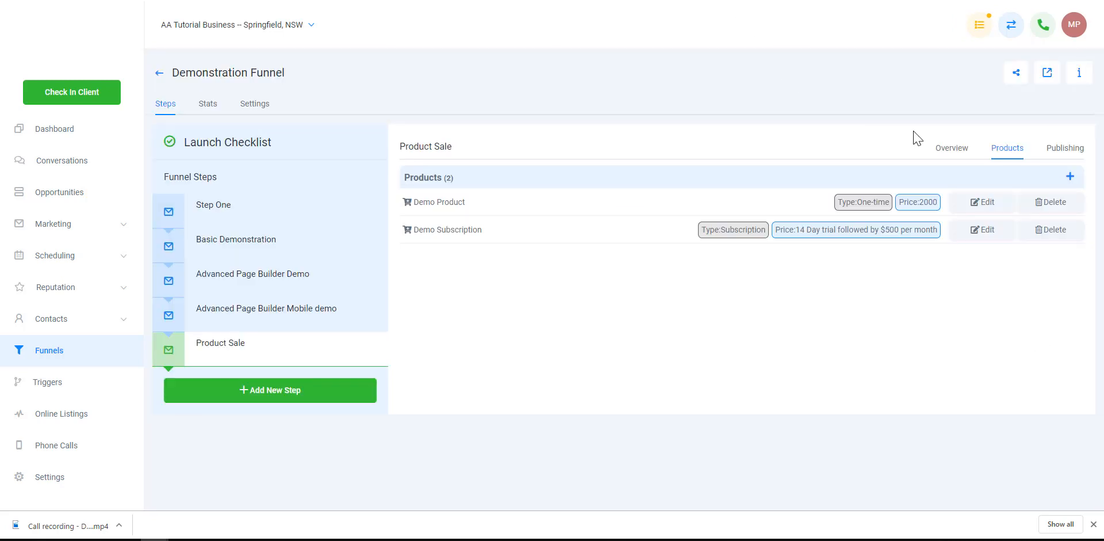
Step: Reopen the live Product Sale page from the step's overview and check Demo Subscription's price text in the order form's payment options
left_click(952, 151)
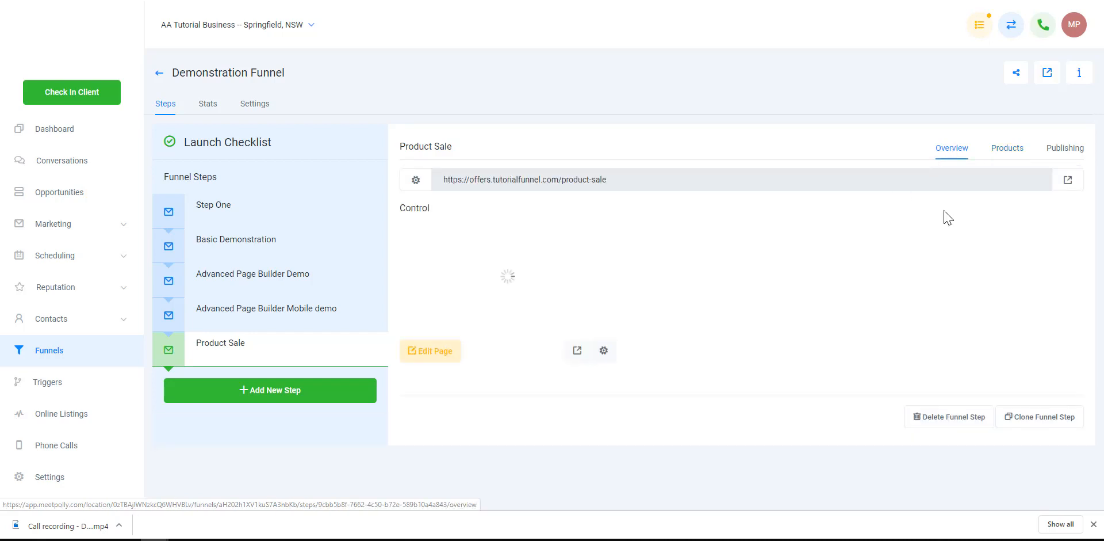
left_click(1069, 186)
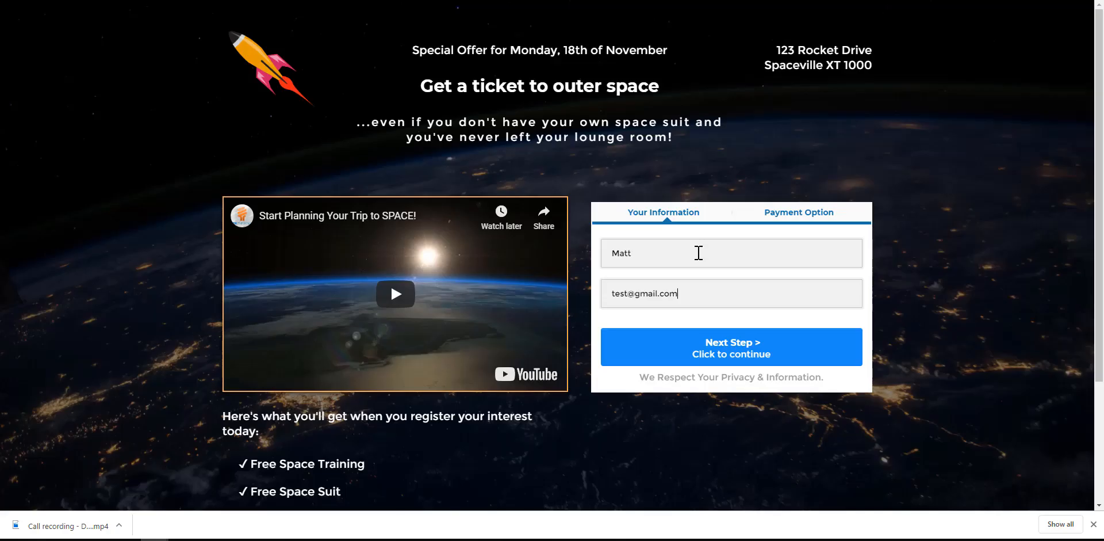
left_click(810, 359)
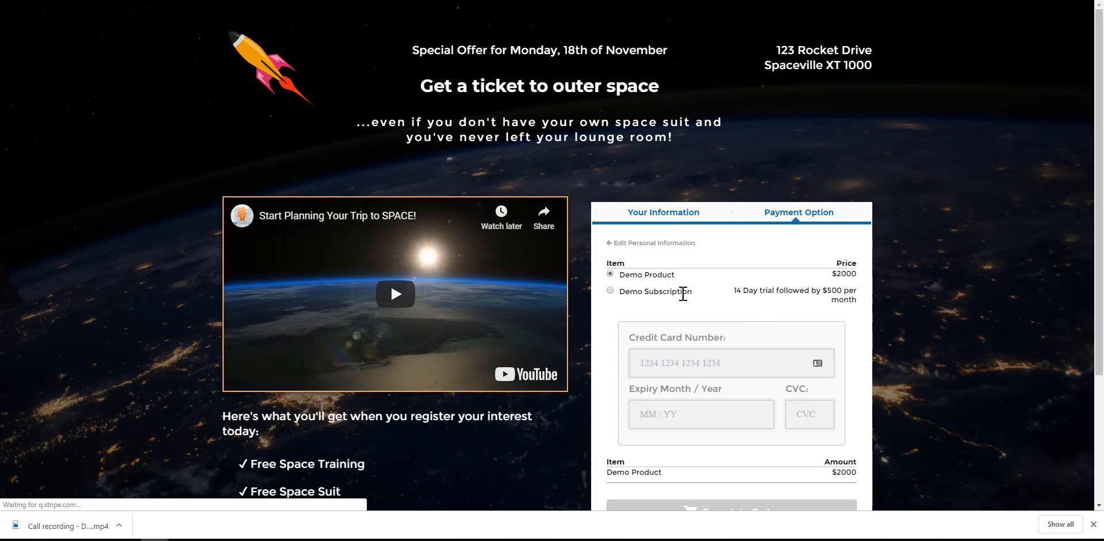
left_click_drag(733, 290, 861, 300)
left_click(861, 301)
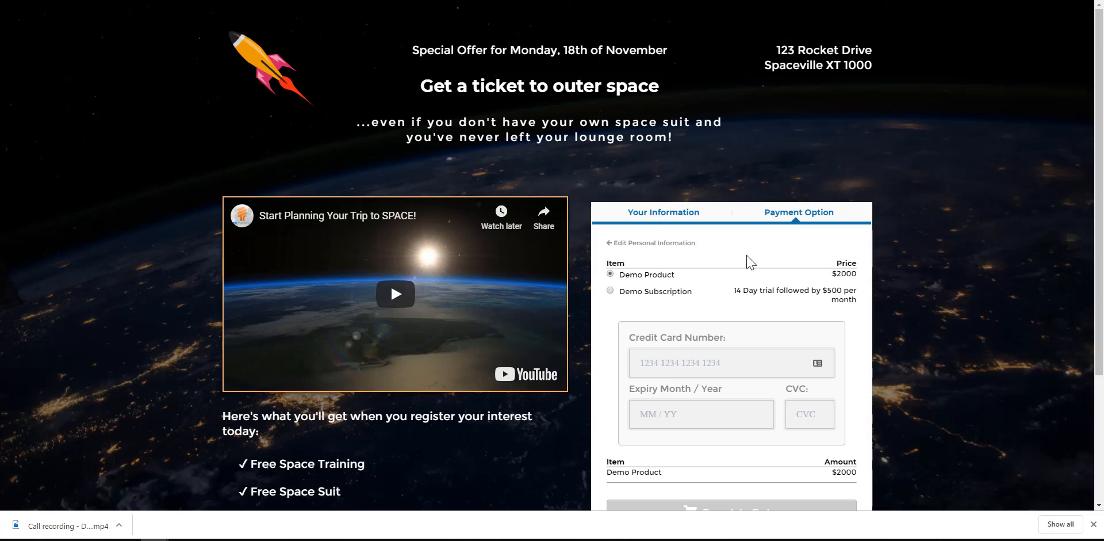
scroll(748, 260, "down", 1)
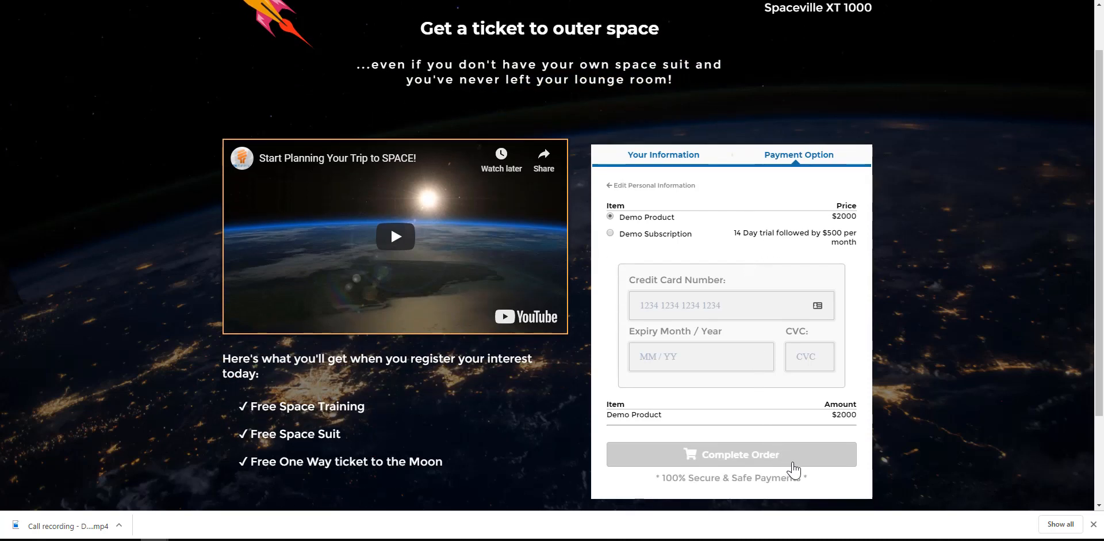